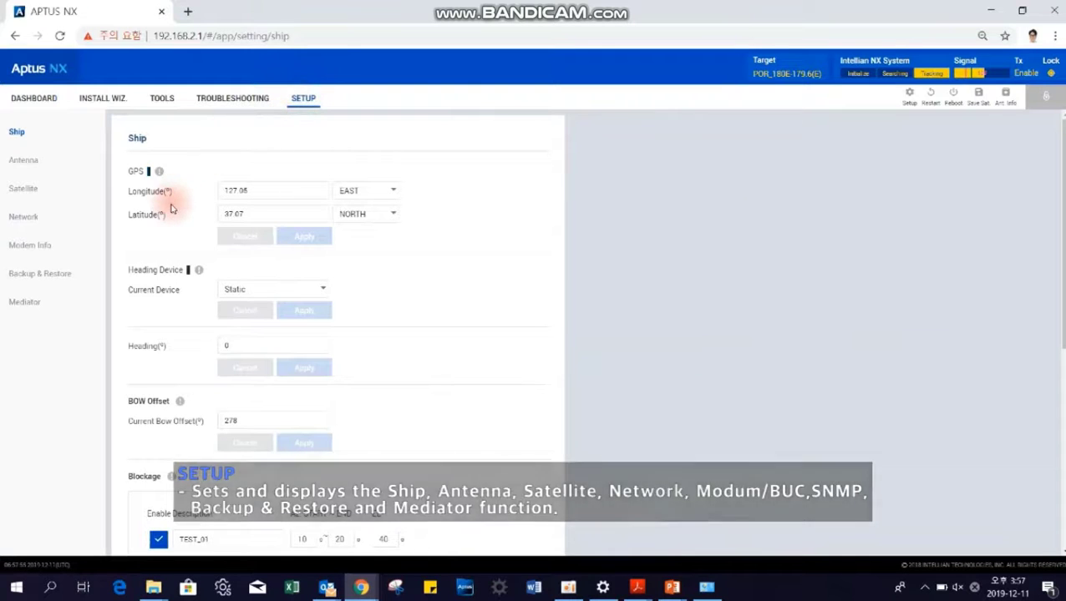
Step: Go to the Backup & Restore page under SETUP in the left menu
click(64, 276)
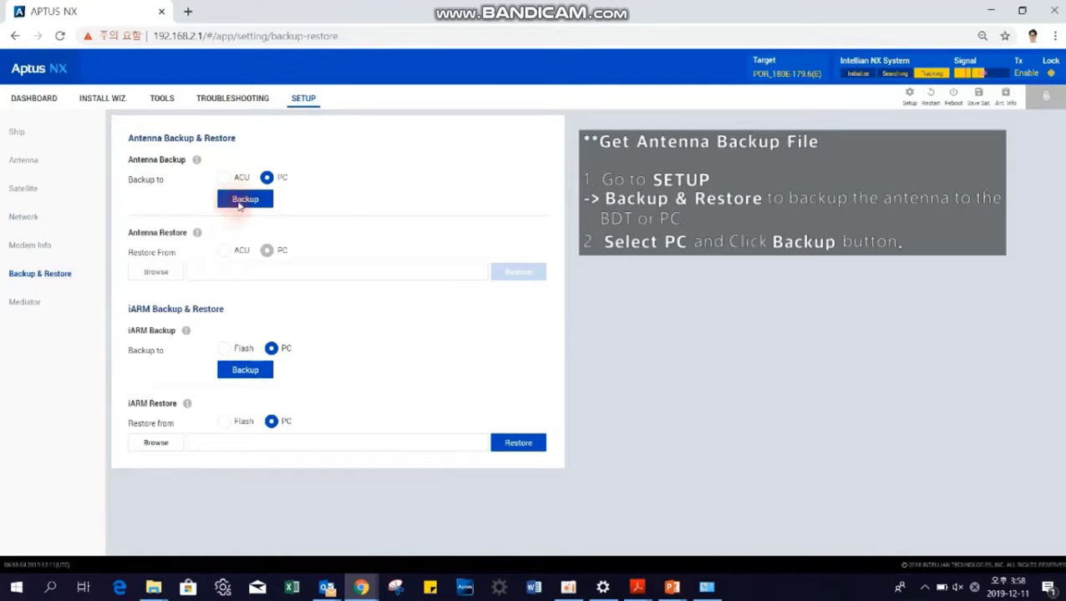
Step: Back up the antenna to the PC, saving both the .ibf backup file and the .rpt report
click(237, 205)
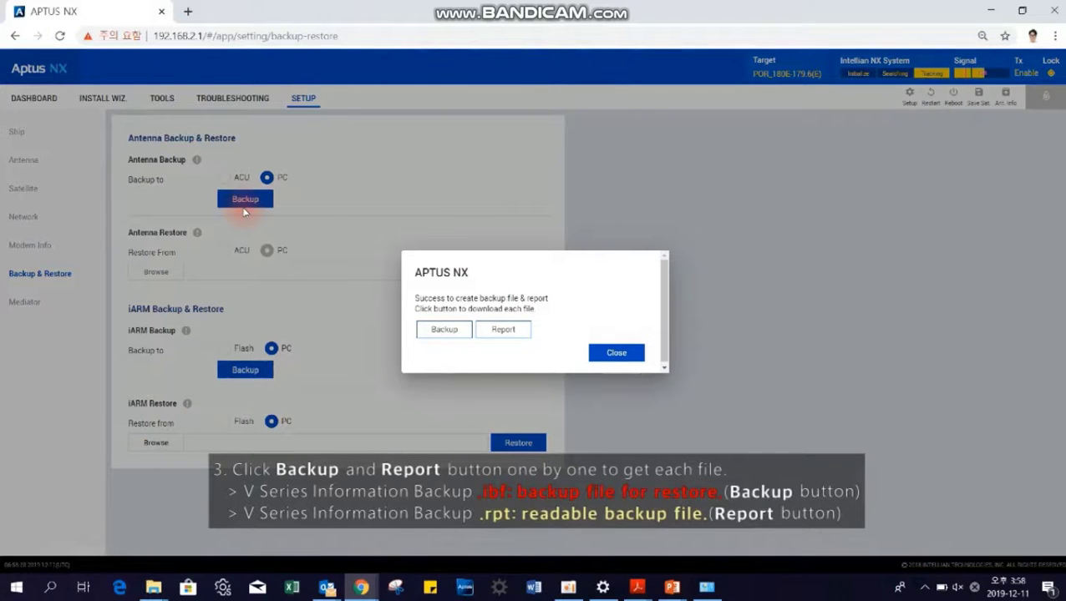
click(440, 329)
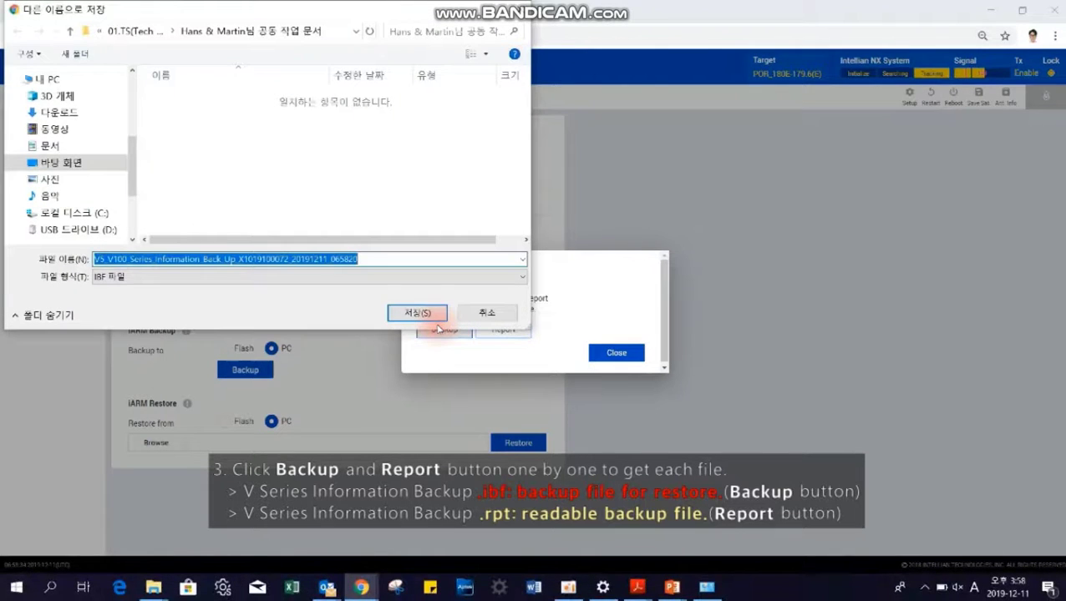
click(422, 315)
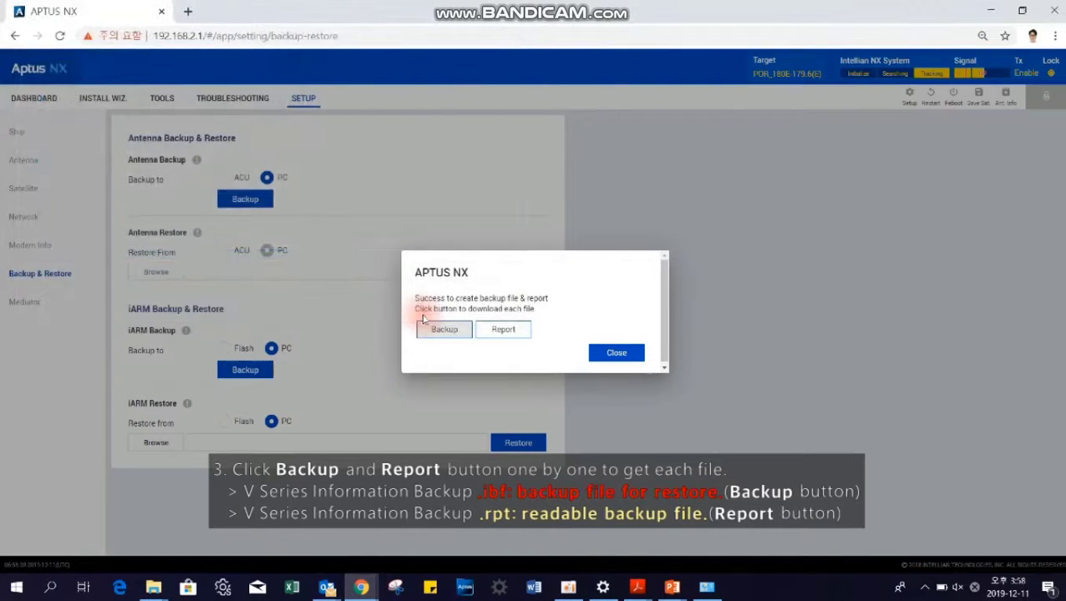
click(516, 314)
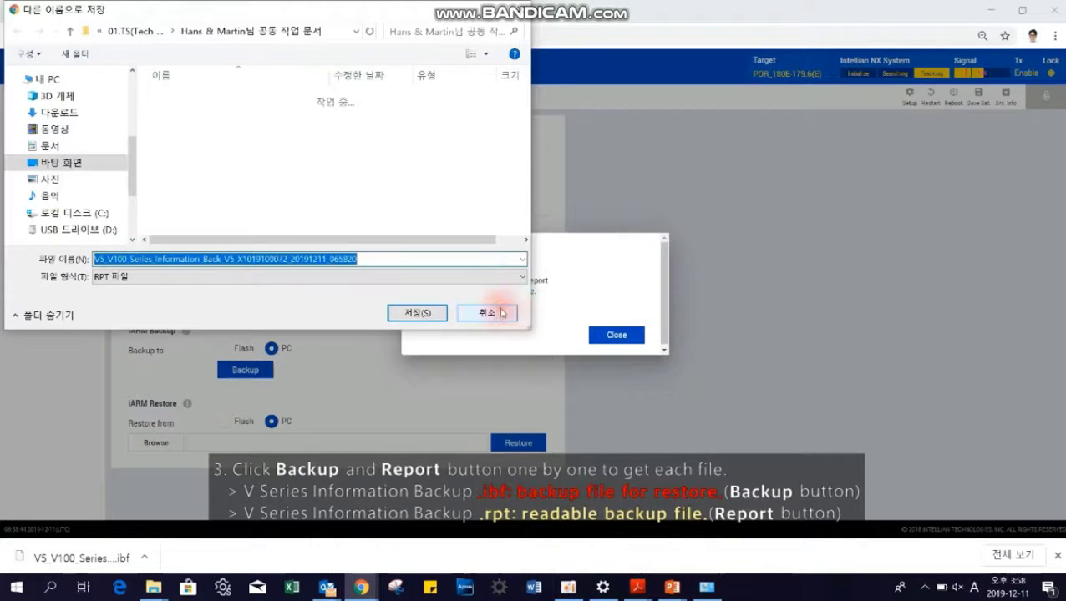
click(428, 315)
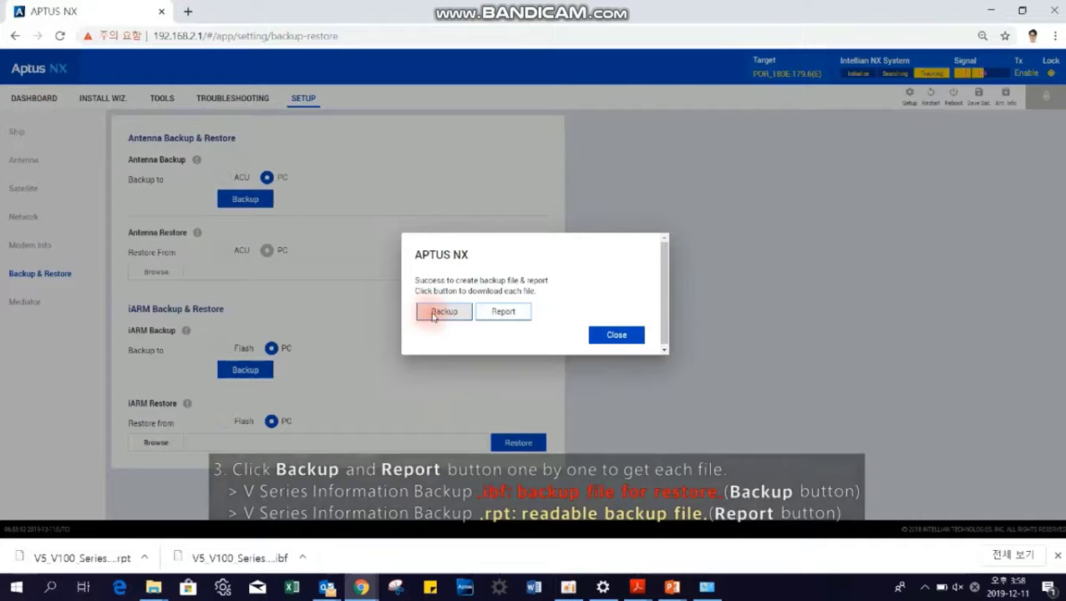
click(615, 335)
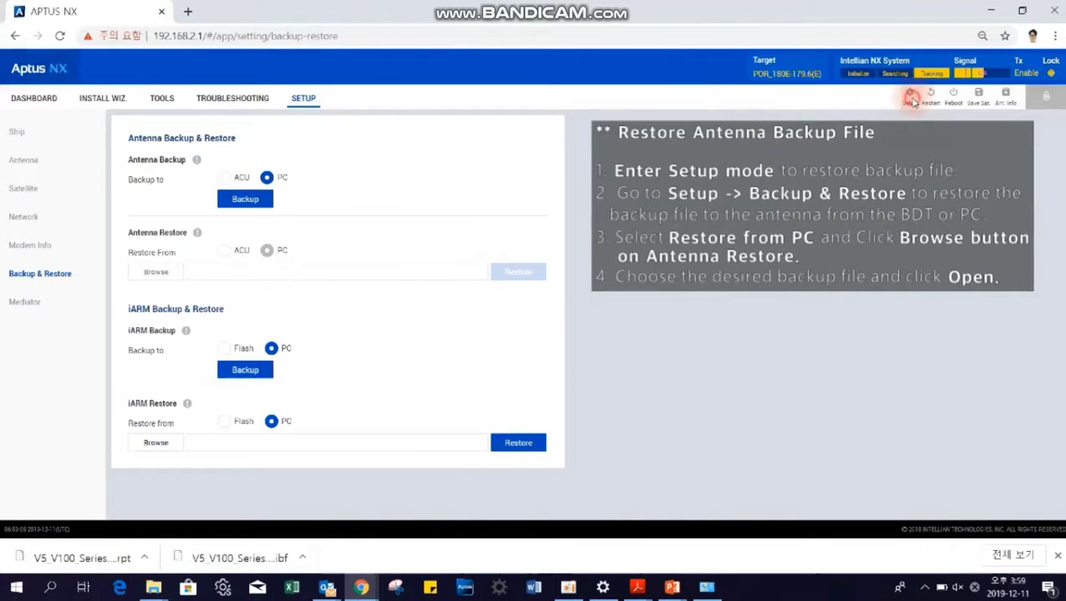
Step: Switch the antenna to SETUP mode and load the V5_V100 Series .ibf backup for Antenna Restore
click(912, 100)
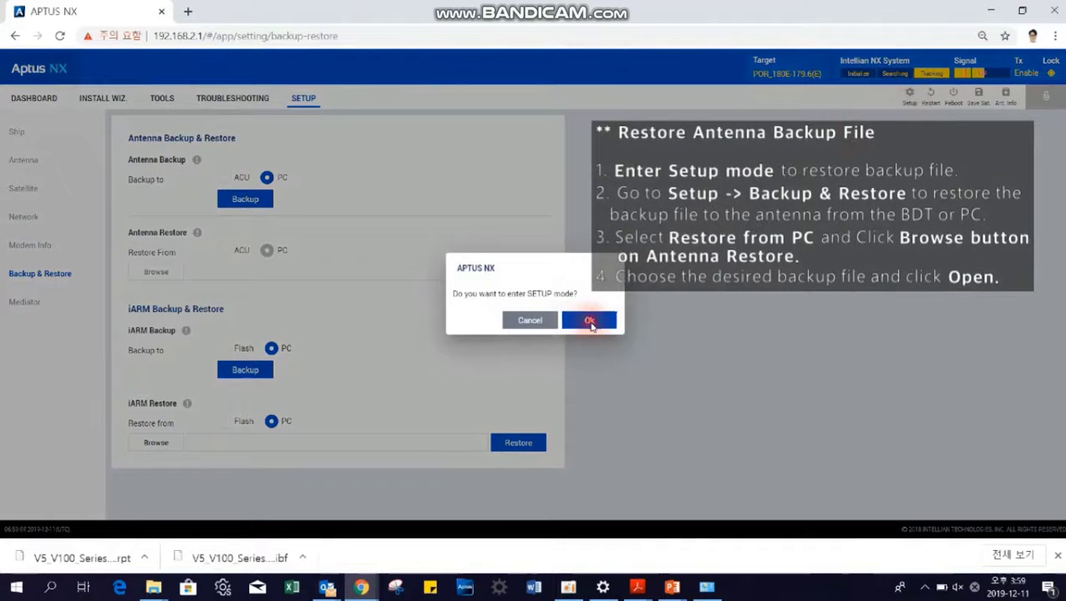
click(589, 320)
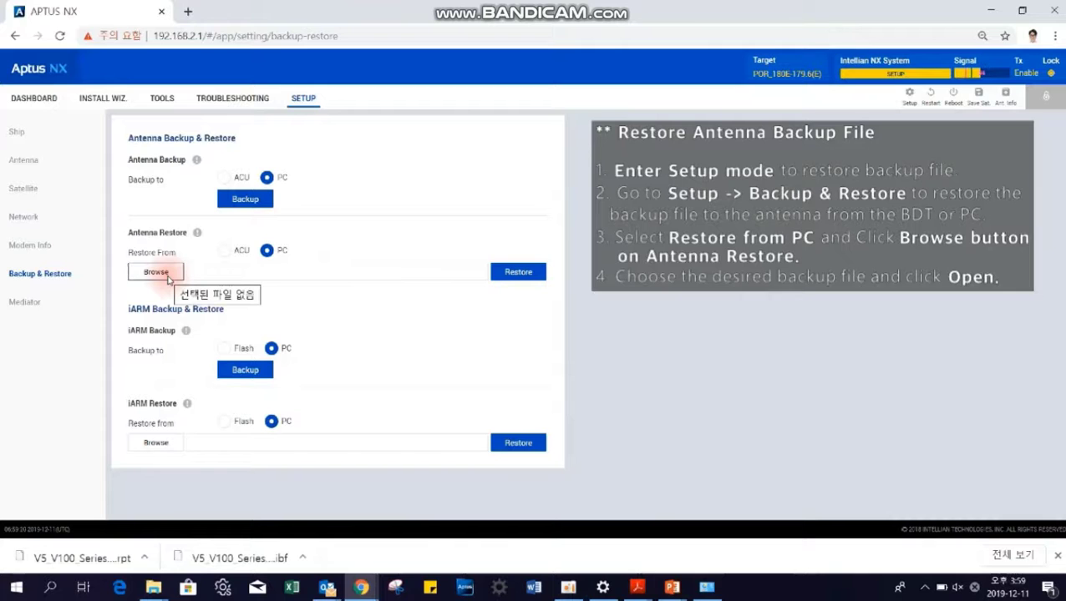
click(168, 276)
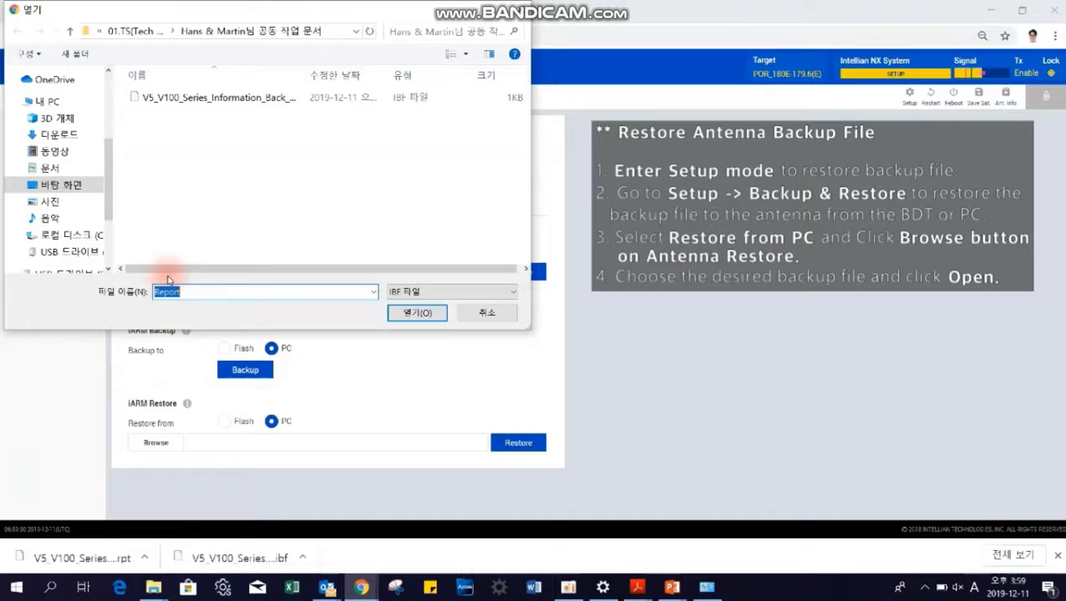
click(232, 99)
click(413, 315)
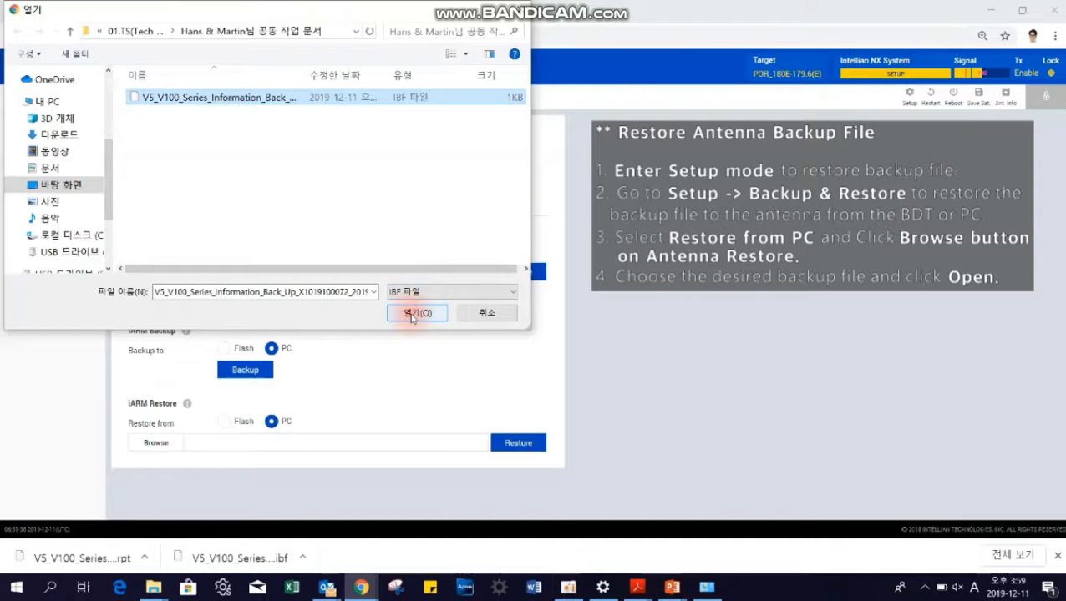
click(413, 315)
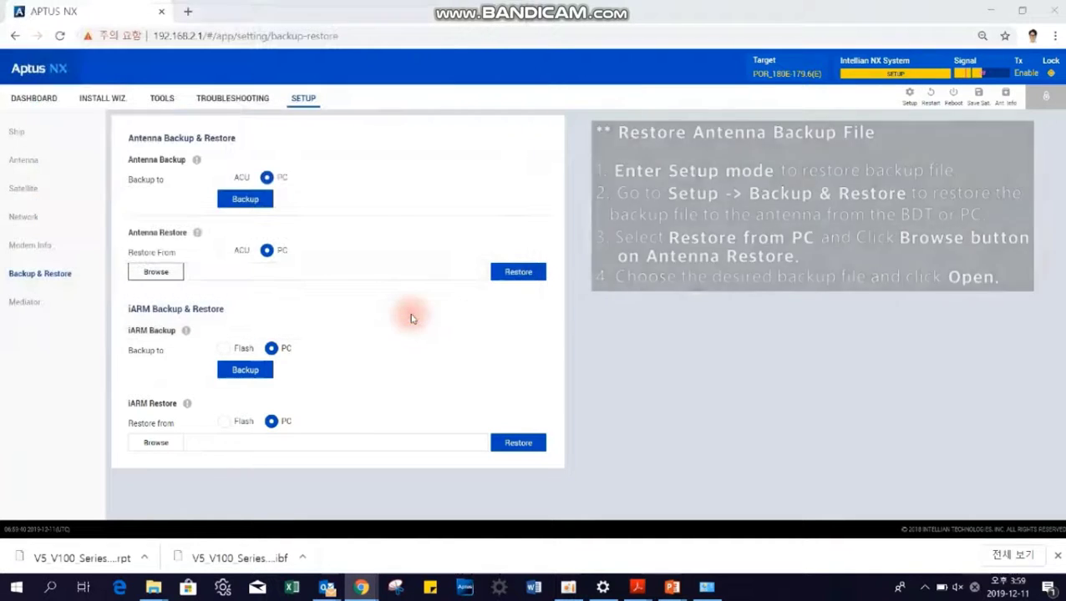
Step: Restore the antenna from the loaded .ibf backup until 'restore complete' appears
click(512, 276)
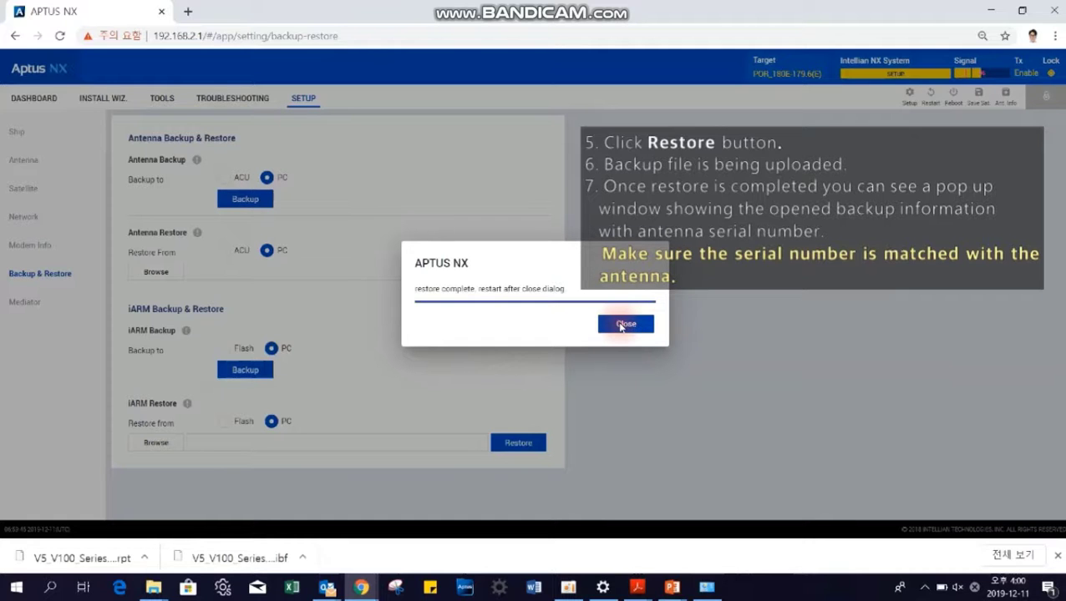
Step: Close the restore-complete dialog and update the antenna with its previous serial number
click(623, 326)
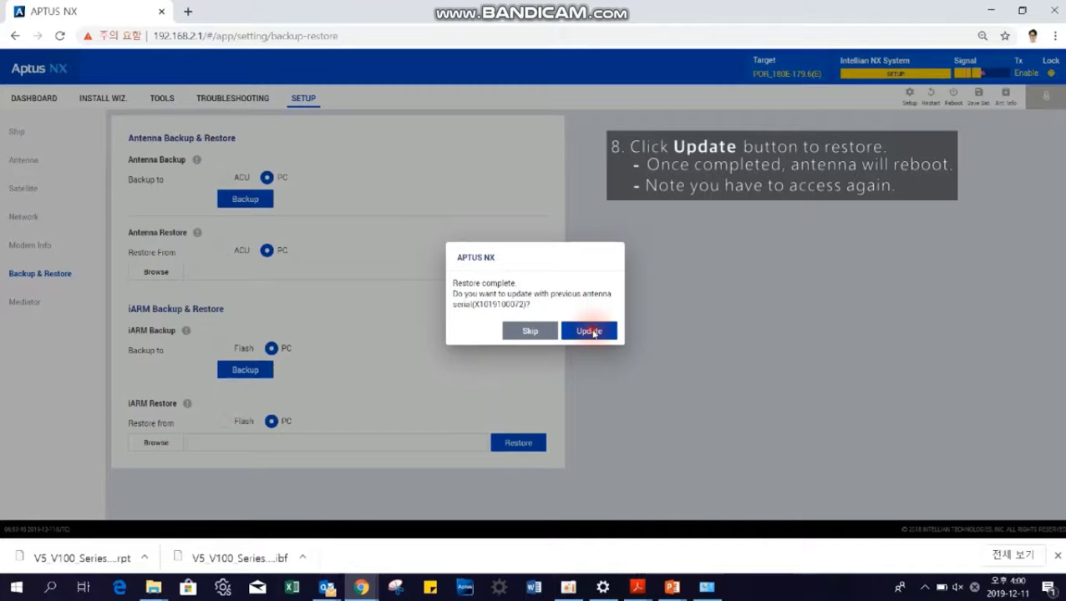
click(588, 331)
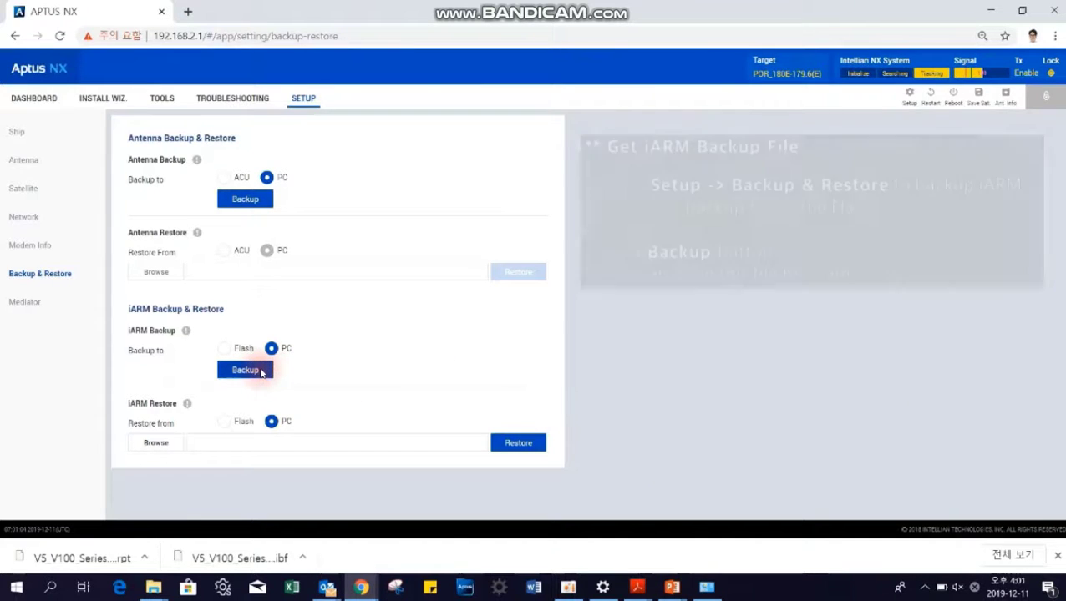
Step: Back up iARM to the PC and save the resulting .abf file
click(261, 373)
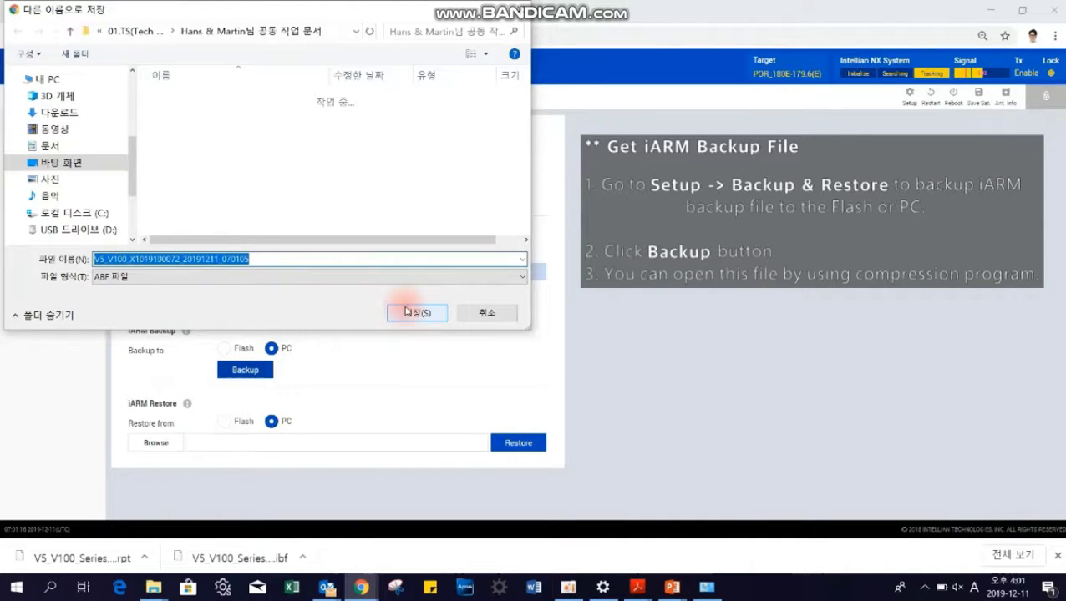
click(415, 313)
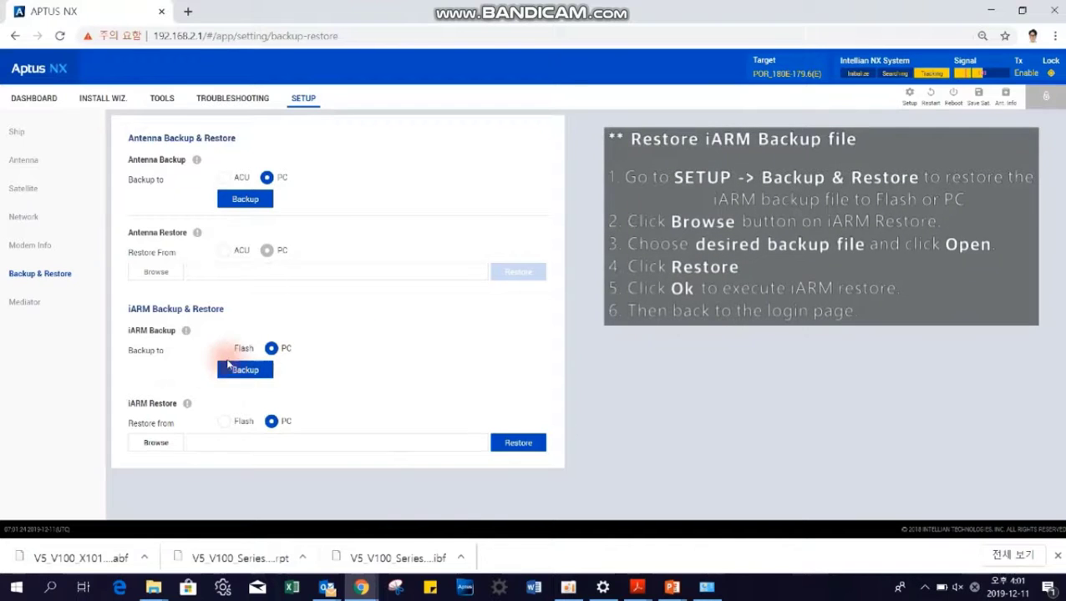
Step: Restore iARM from the saved .abf backup and let the antenna reboot
click(157, 444)
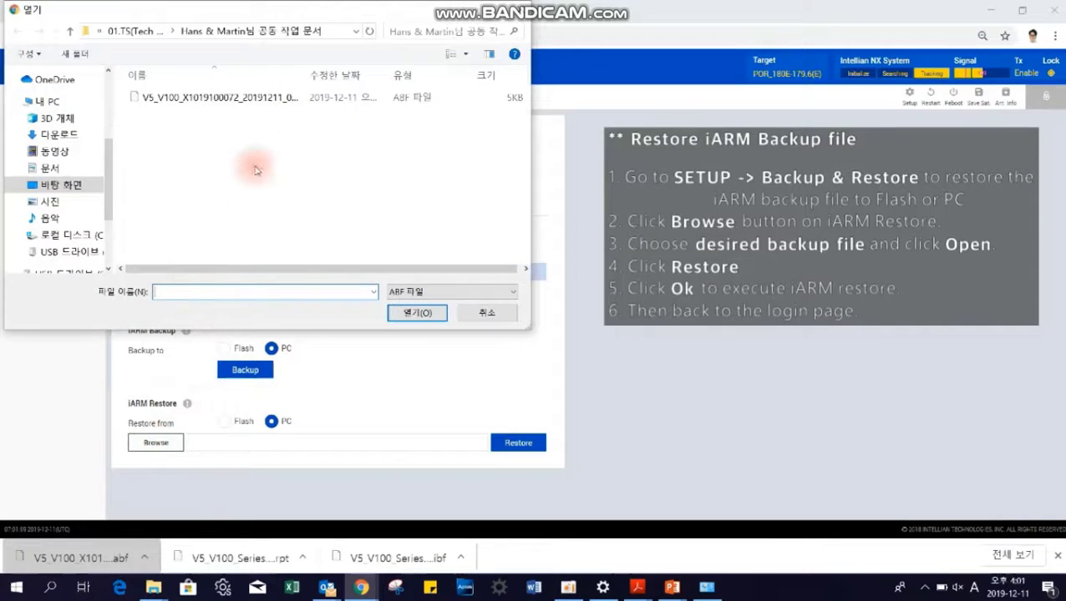
click(264, 98)
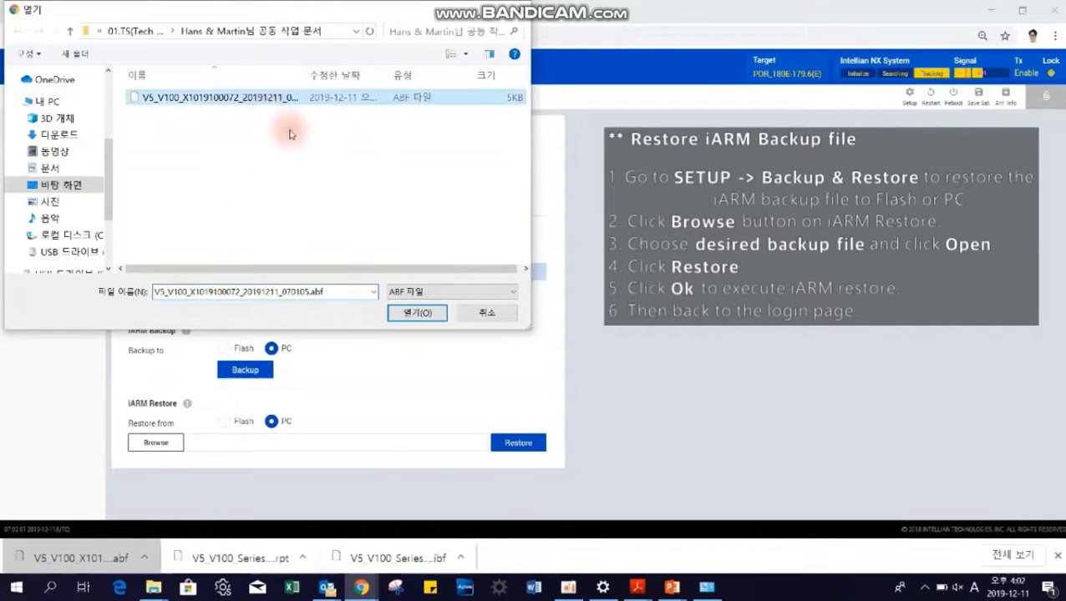
click(418, 312)
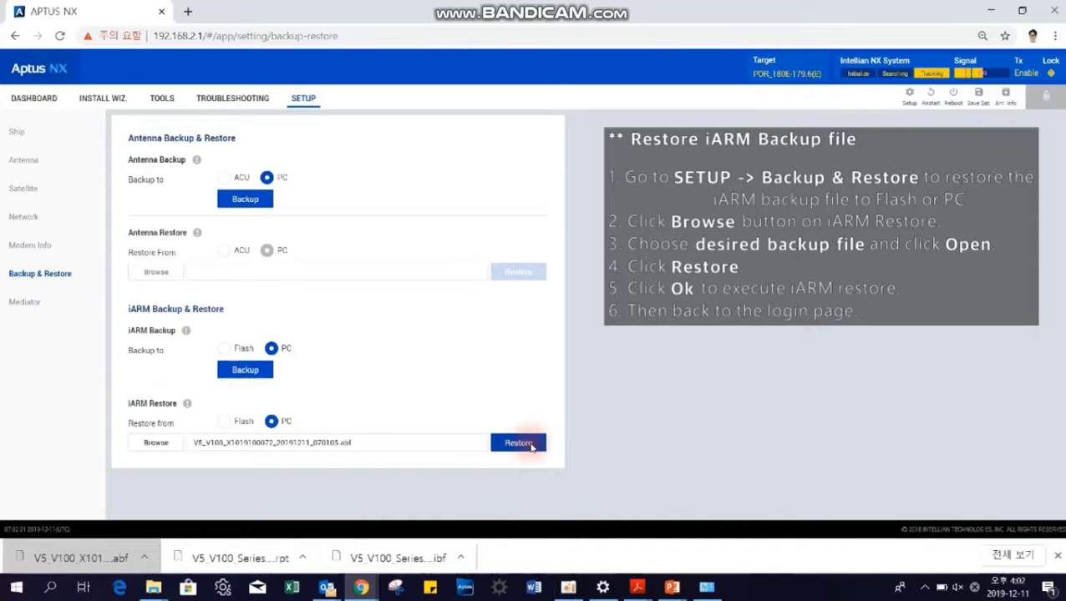
click(517, 443)
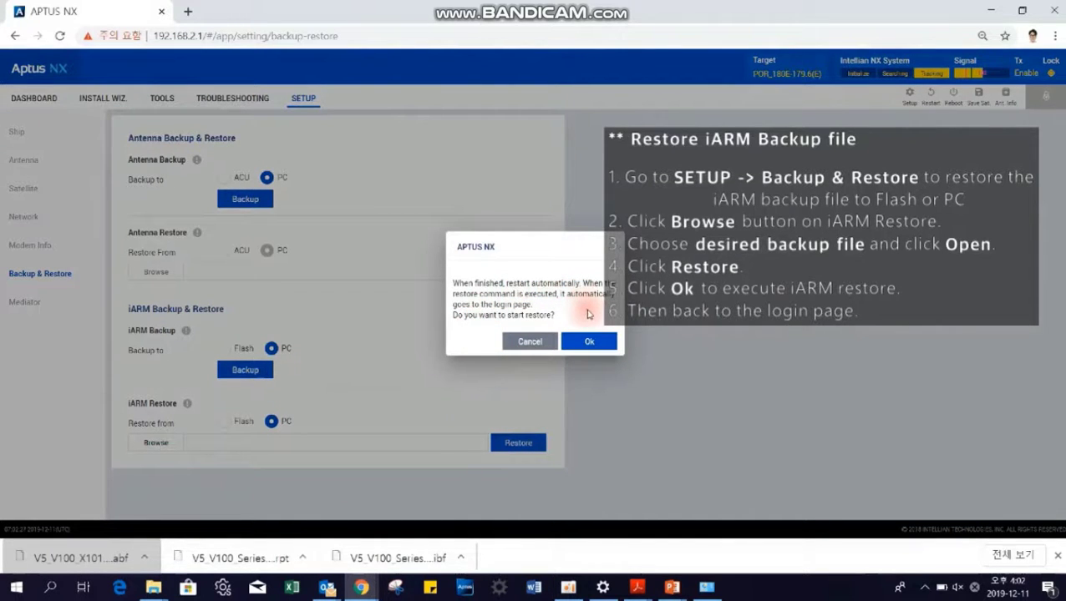
click(590, 340)
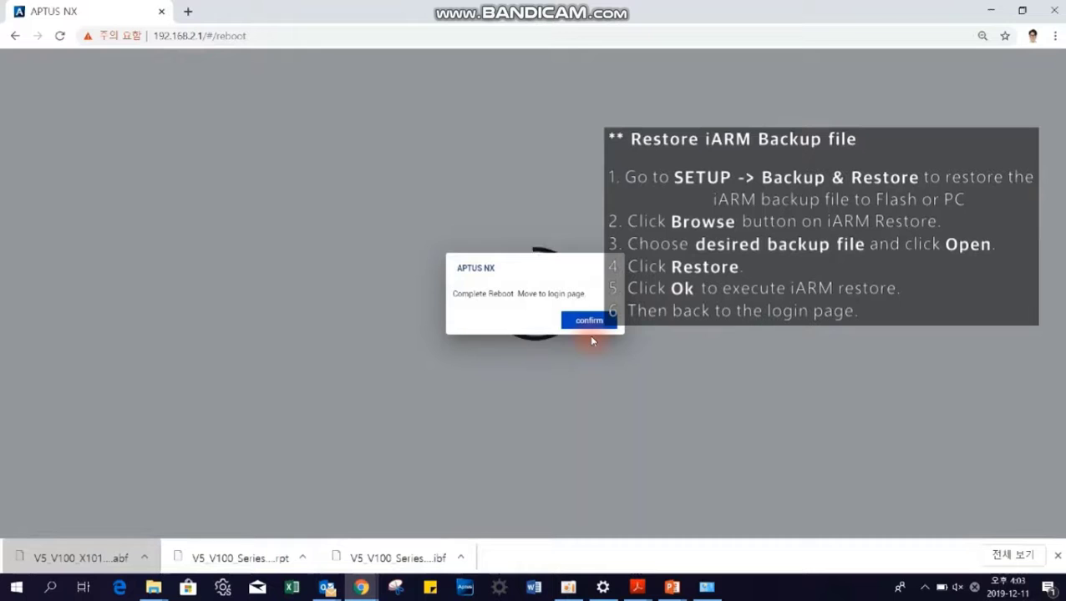
Step: Acknowledge the reboot and log back in with the user ID and password
click(578, 319)
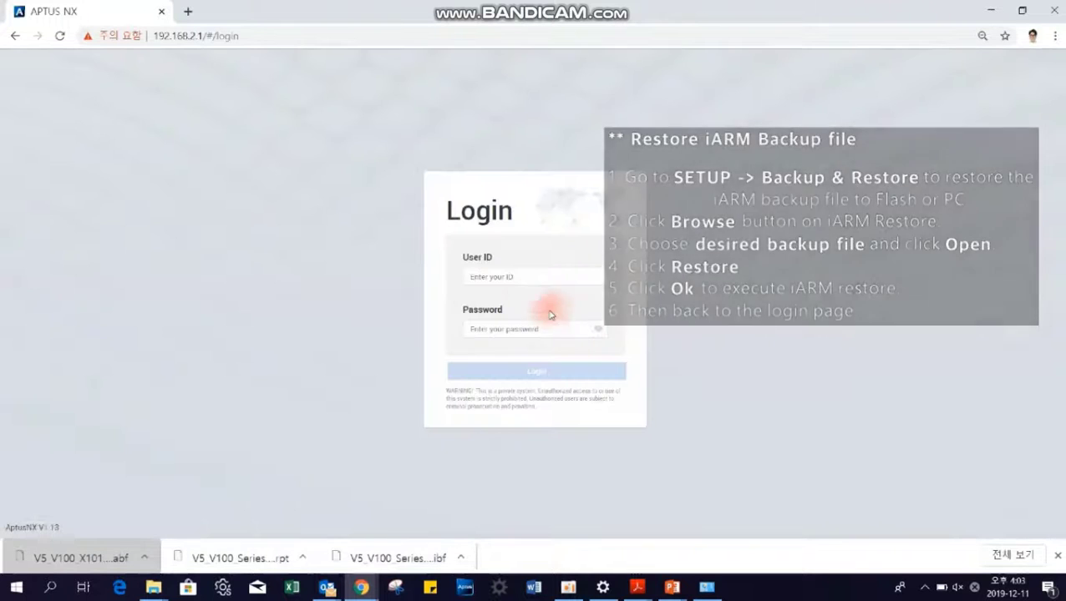
text(intellian)
key(Tab)
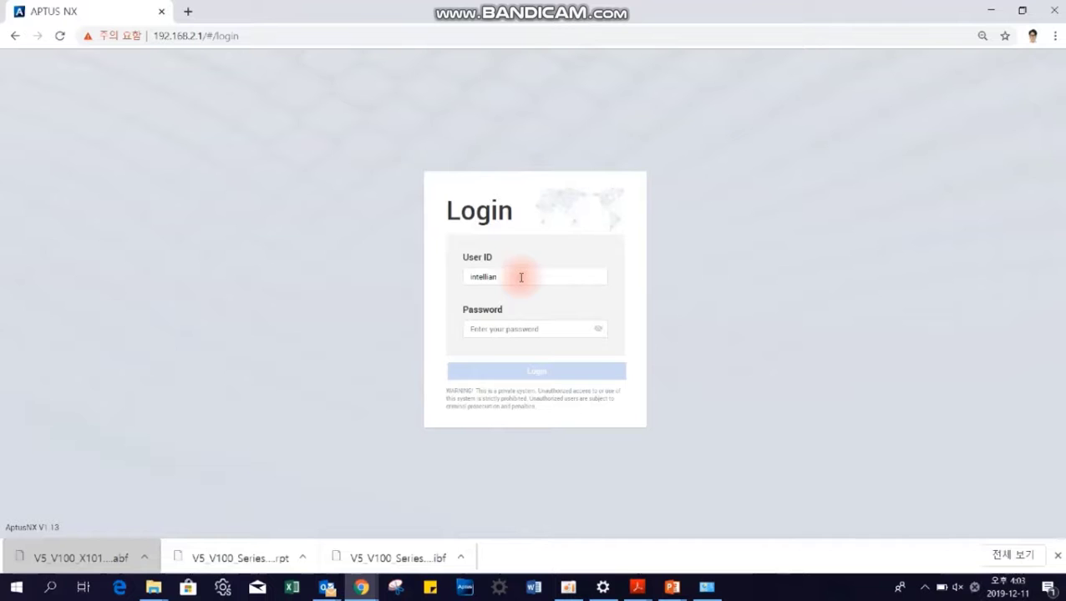
text(•••••••)
key(Return)
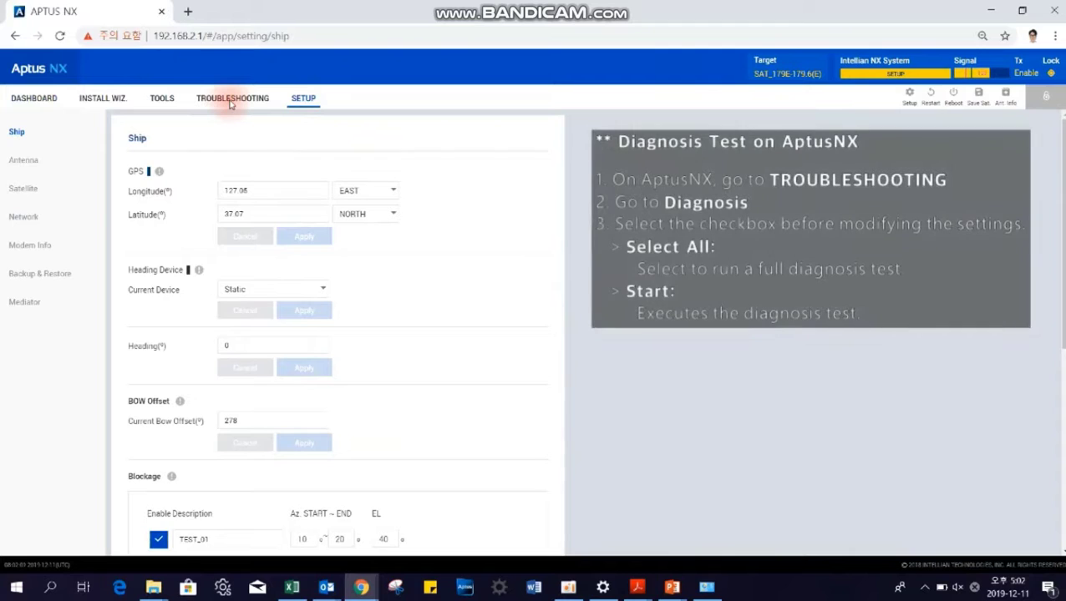
Step: Run all eight Diagnosis tests and close the all-PASSED results summary
click(231, 99)
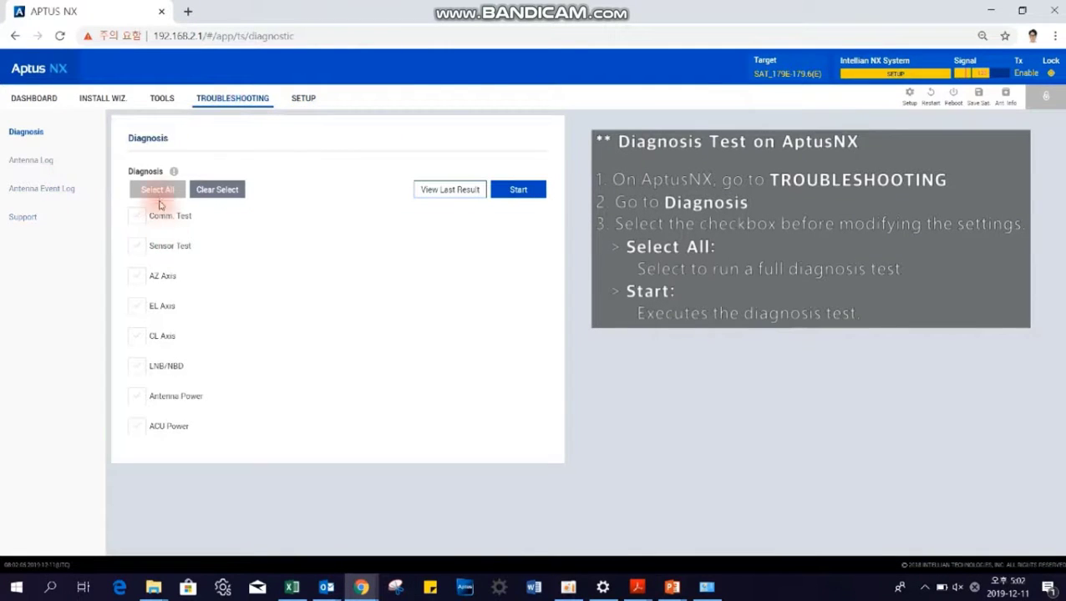
click(158, 189)
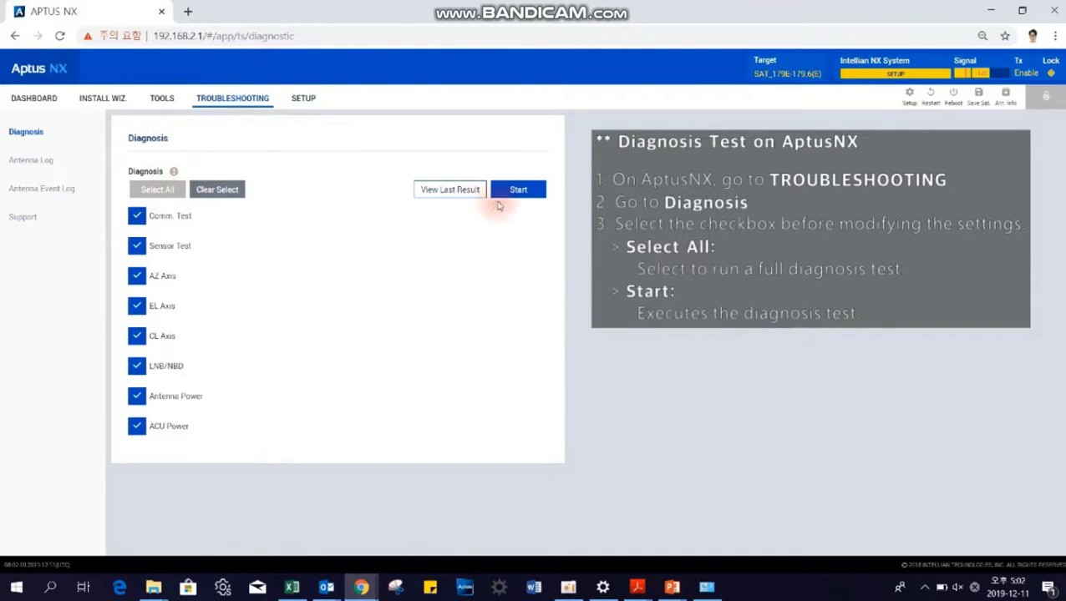
click(518, 189)
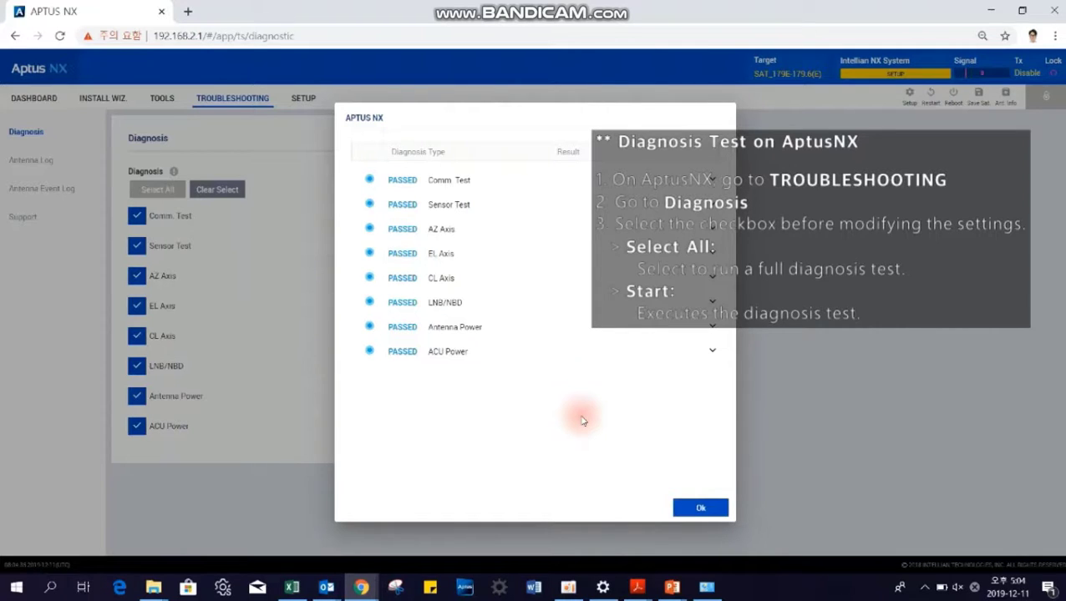
click(684, 510)
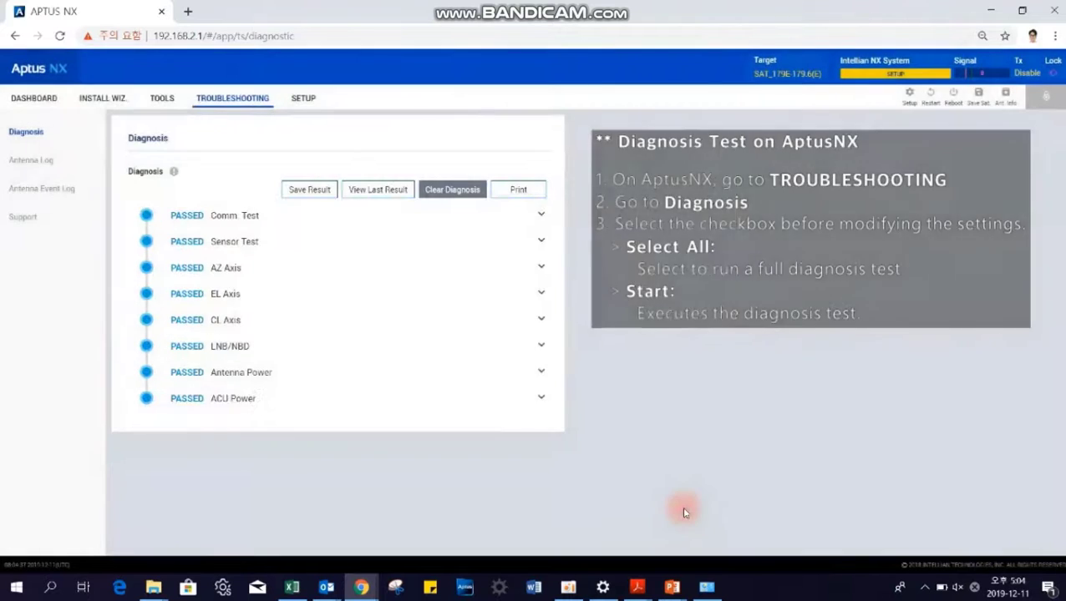
Step: On the Antenna Log page, set the download start date to 9/11/2019, ending 12/11/2019
click(50, 169)
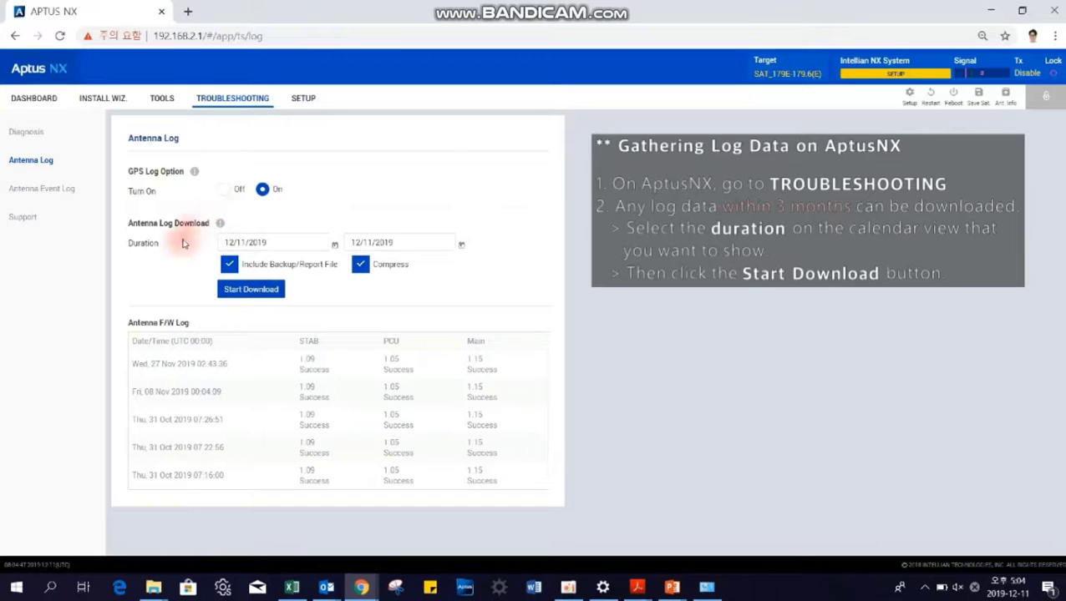
click(223, 289)
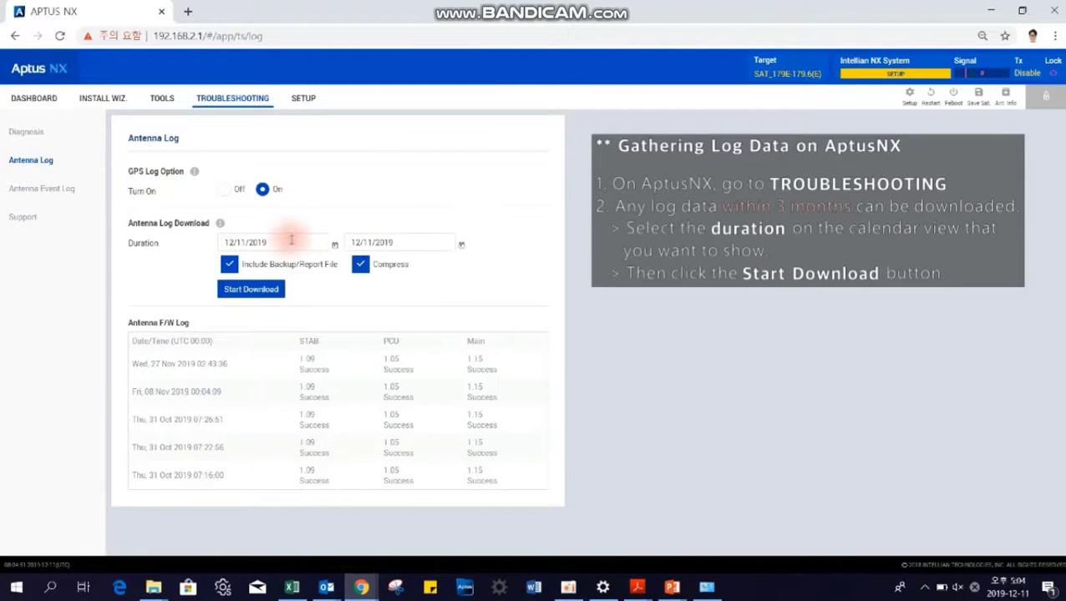
click(334, 245)
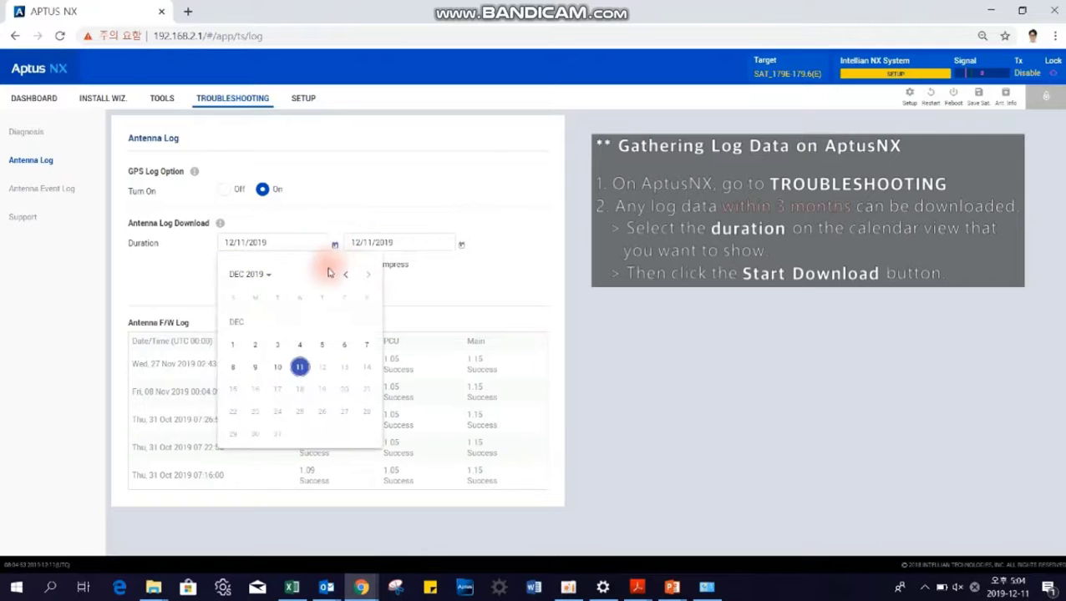
click(345, 276)
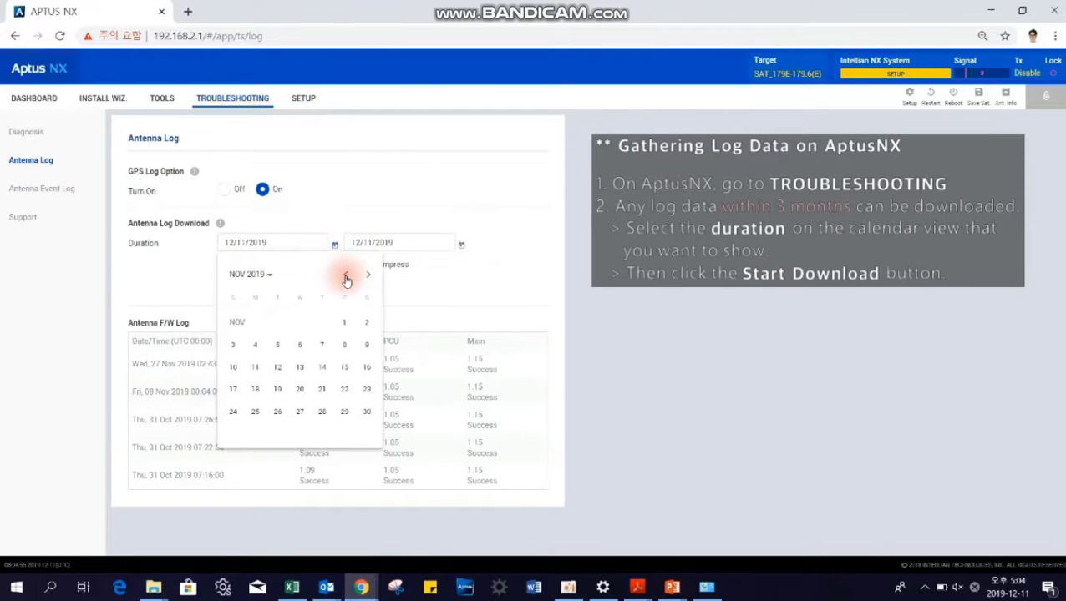
click(343, 276)
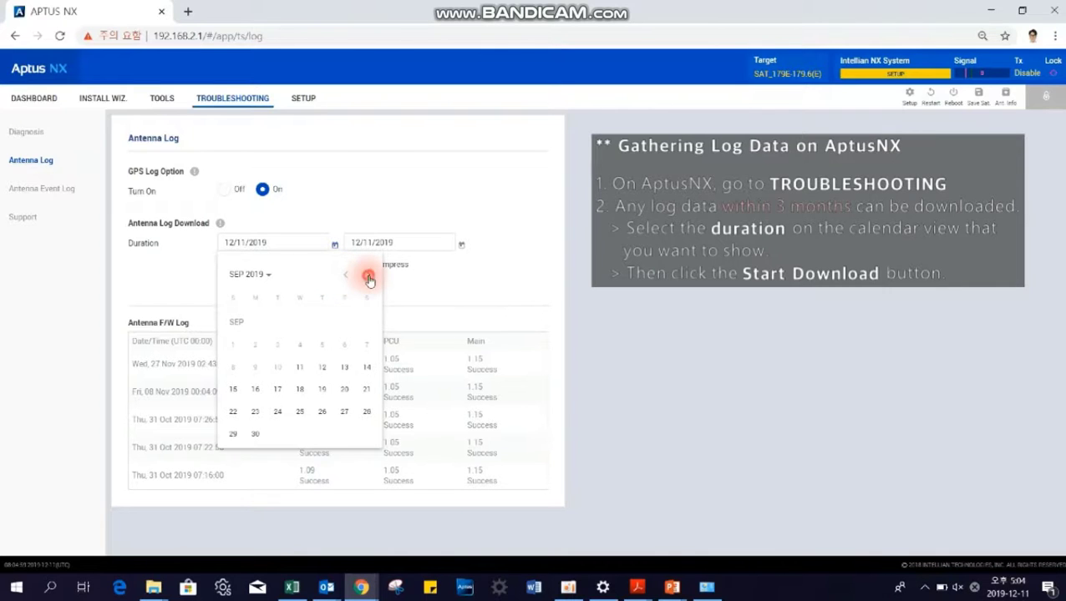
click(348, 280)
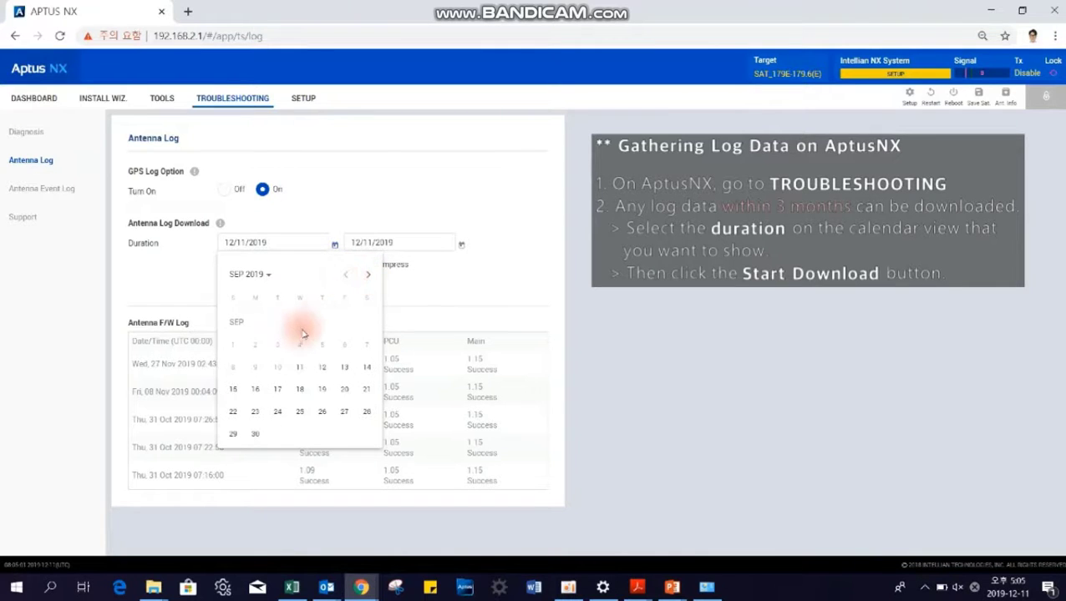
click(292, 349)
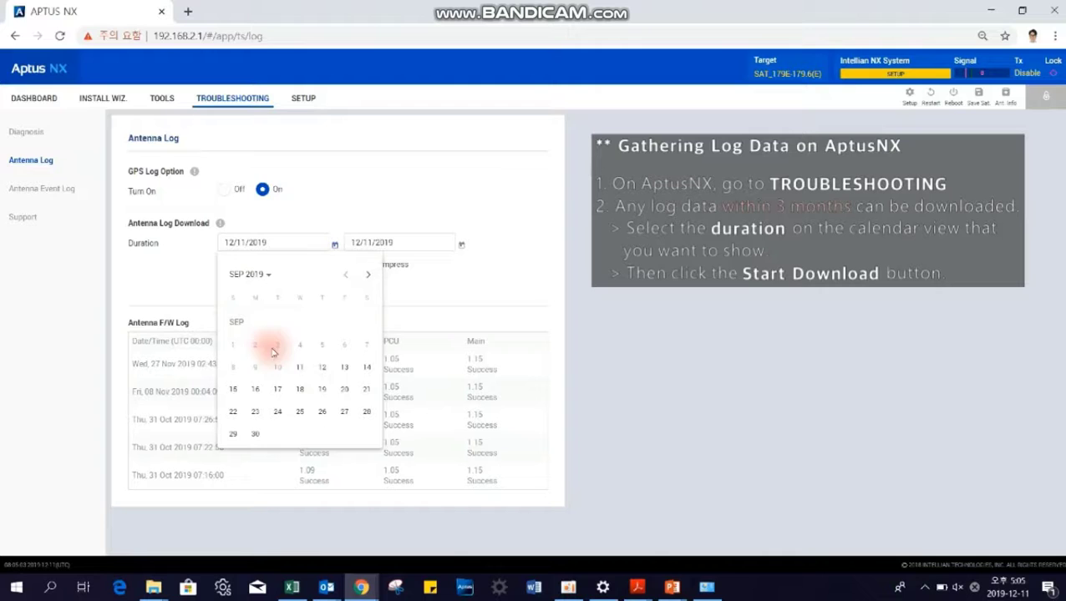
click(299, 368)
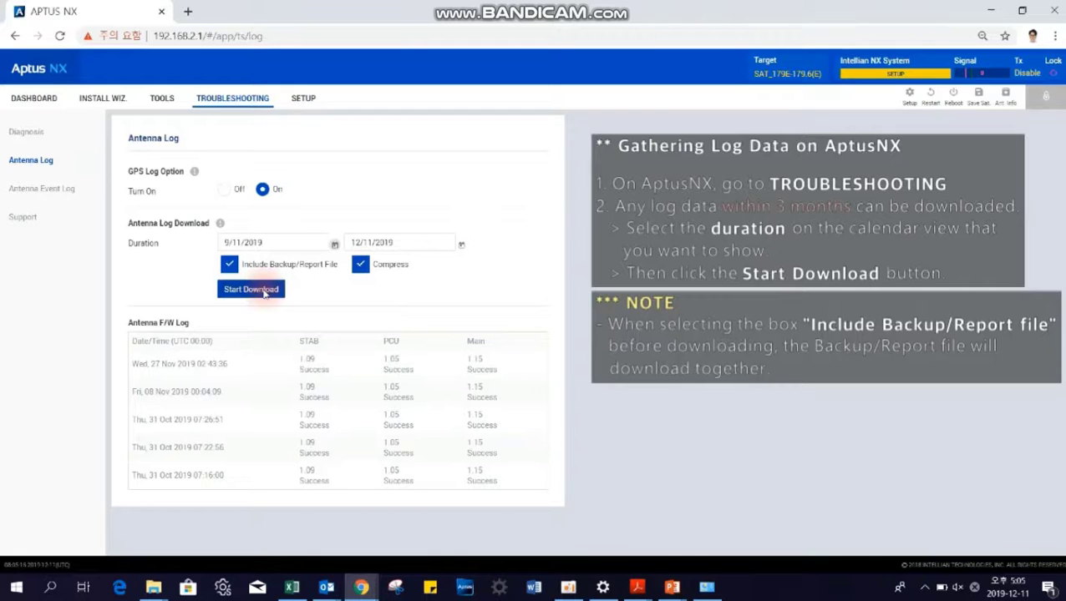
Step: Download the antenna logs, save the zipped log folder, then exit the training video's full-screen playback
click(252, 290)
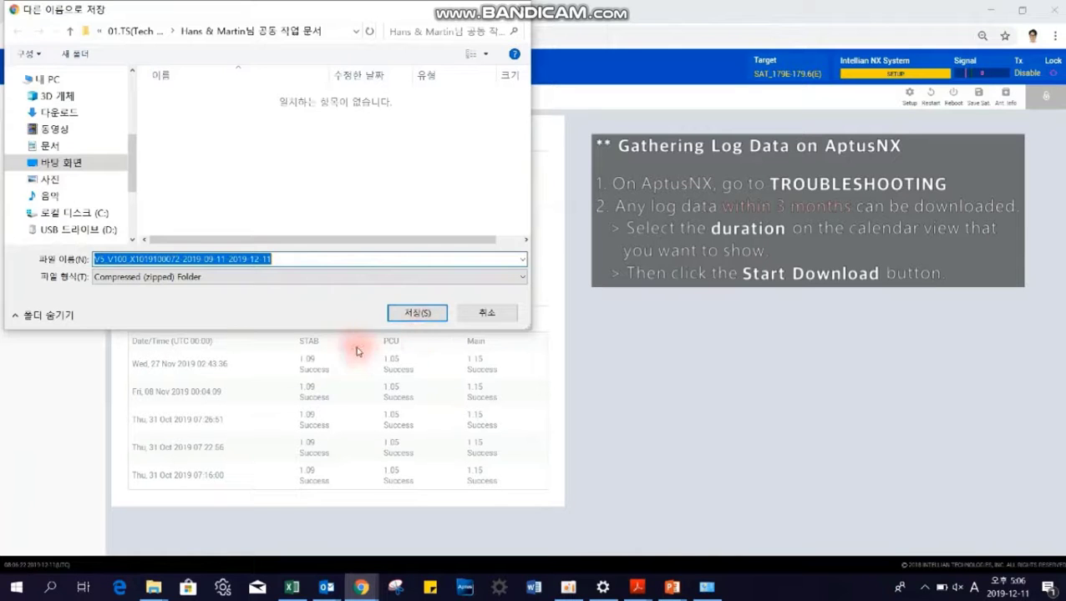
click(413, 313)
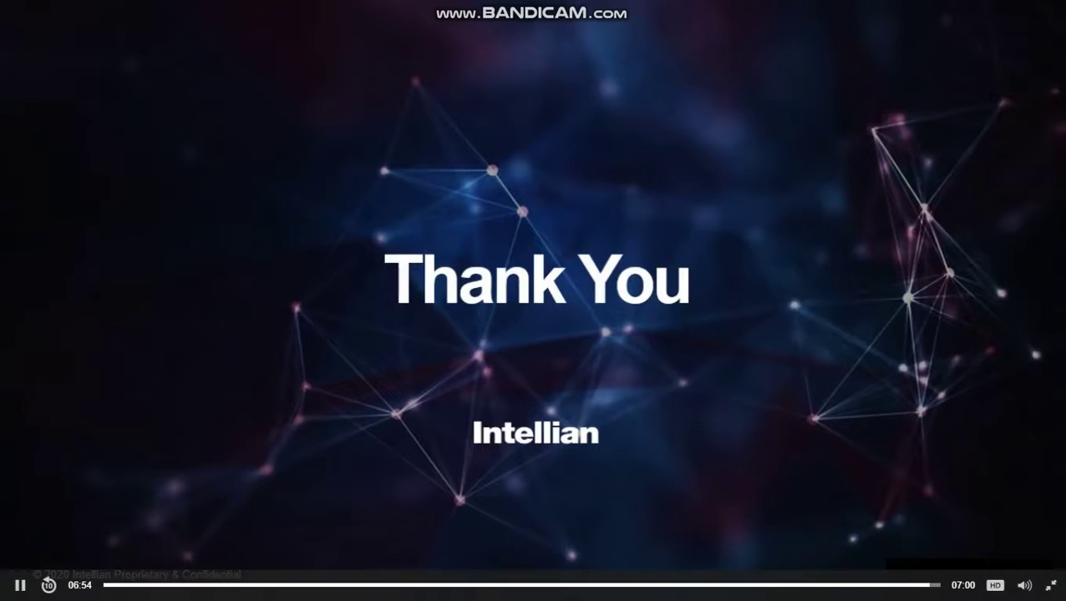
key(Escape)
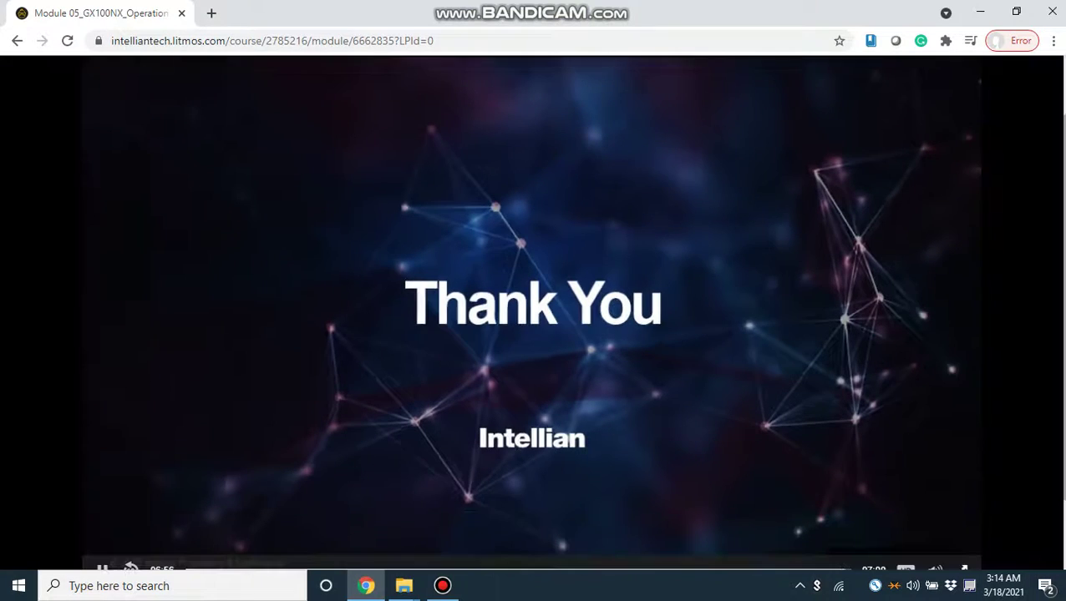